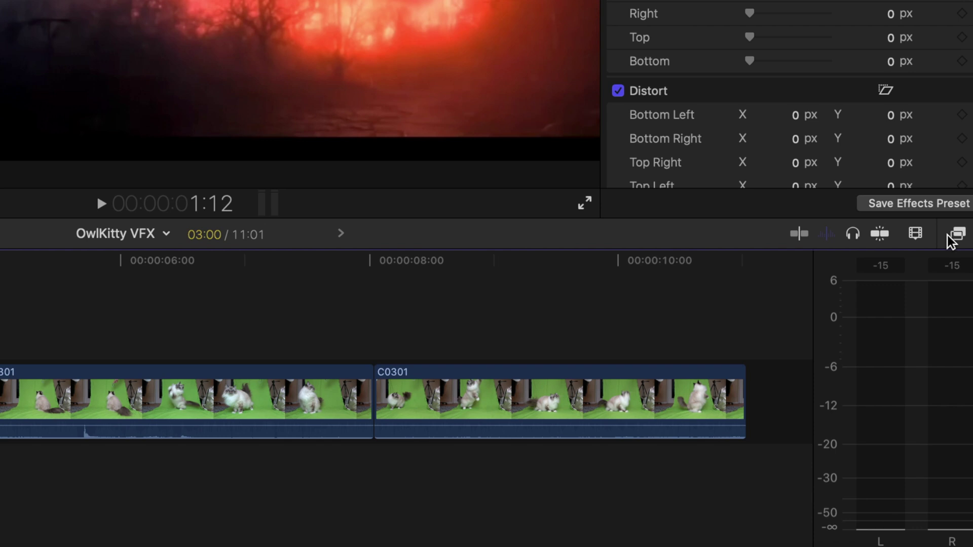
# Apply the Draw Mask effect to the RPReplay red forest clip.
pyautogui.click(951, 238)
pyautogui.click(299, 332)
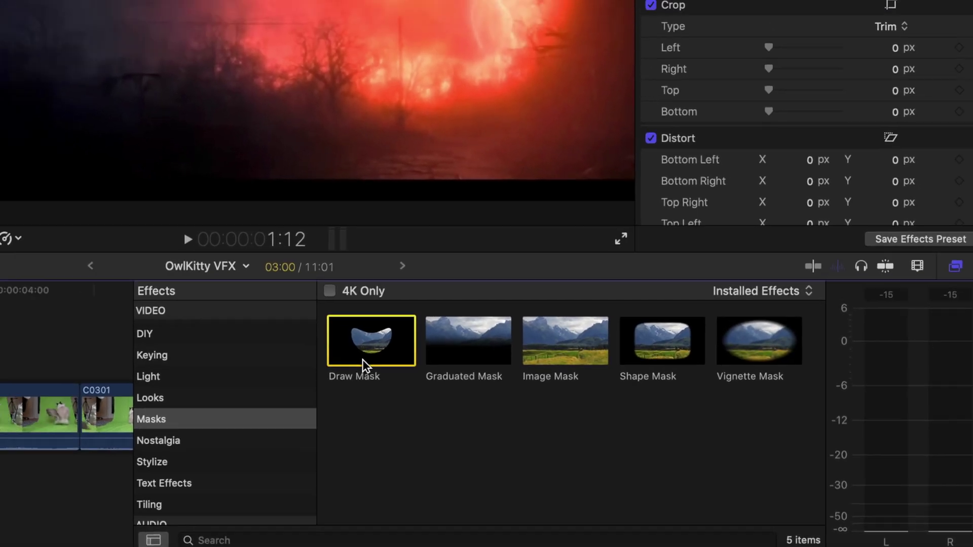
pyautogui.moveTo(363, 360); pyautogui.dragTo(165, 479)
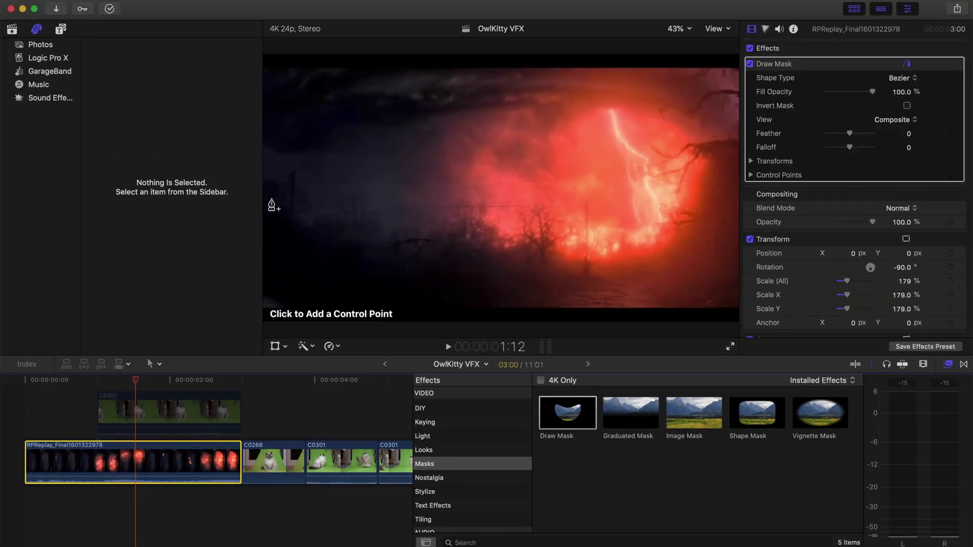
# Trace the treeline with mask points, close the shape, and invert the mask.
pyautogui.click(267, 211)
pyautogui.click(350, 215)
pyautogui.click(420, 226)
pyautogui.click(464, 207)
pyautogui.click(523, 211)
pyautogui.click(562, 246)
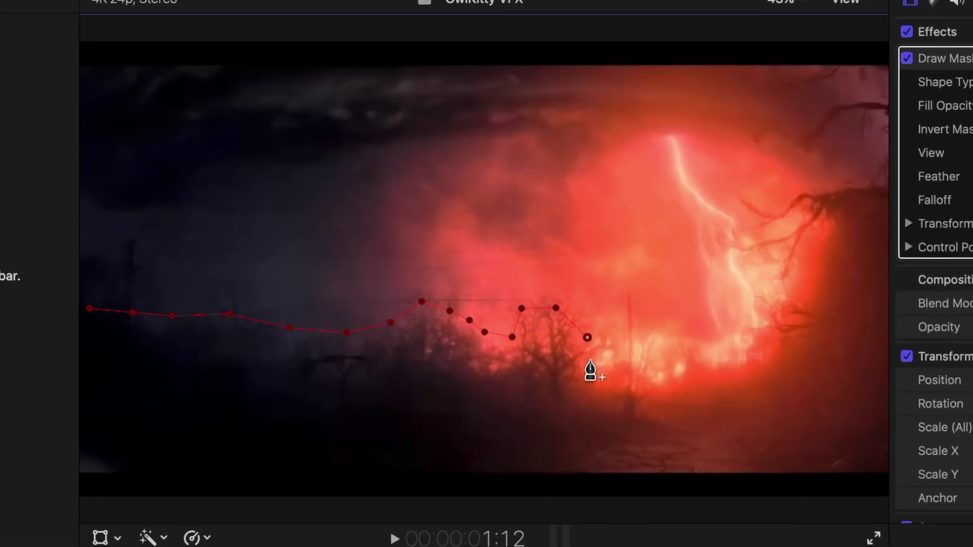
pyautogui.click(649, 239)
pyautogui.click(677, 188)
pyautogui.click(87, 474)
pyautogui.click(86, 310)
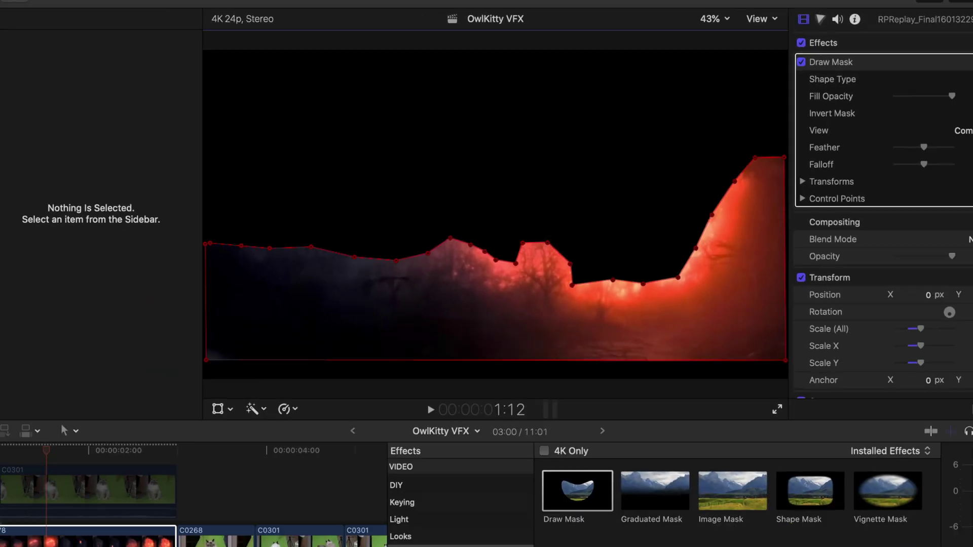
pyautogui.click(908, 107)
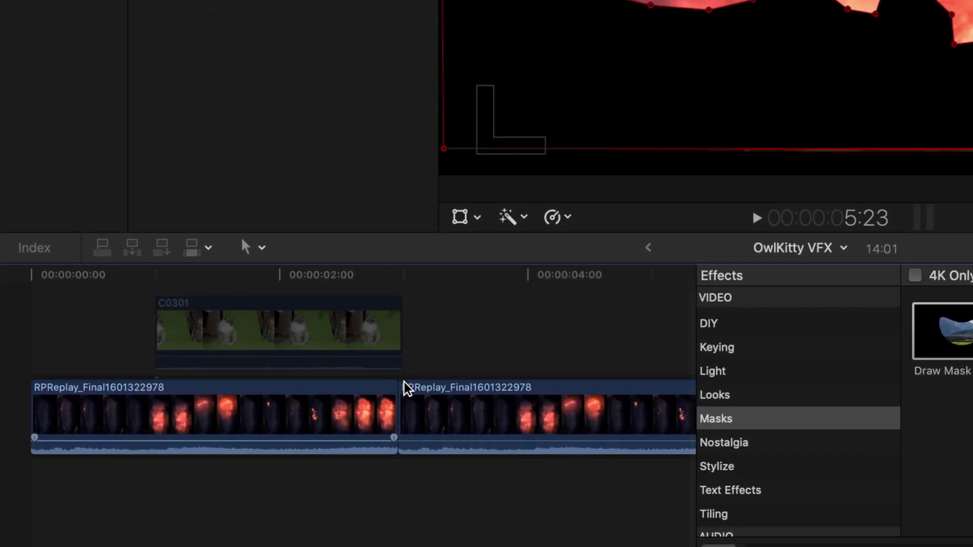
# Move the forest scene copy to a connected lane and untick its Invert Mask.
pyautogui.moveTo(539, 404); pyautogui.dragTo(152, 482)
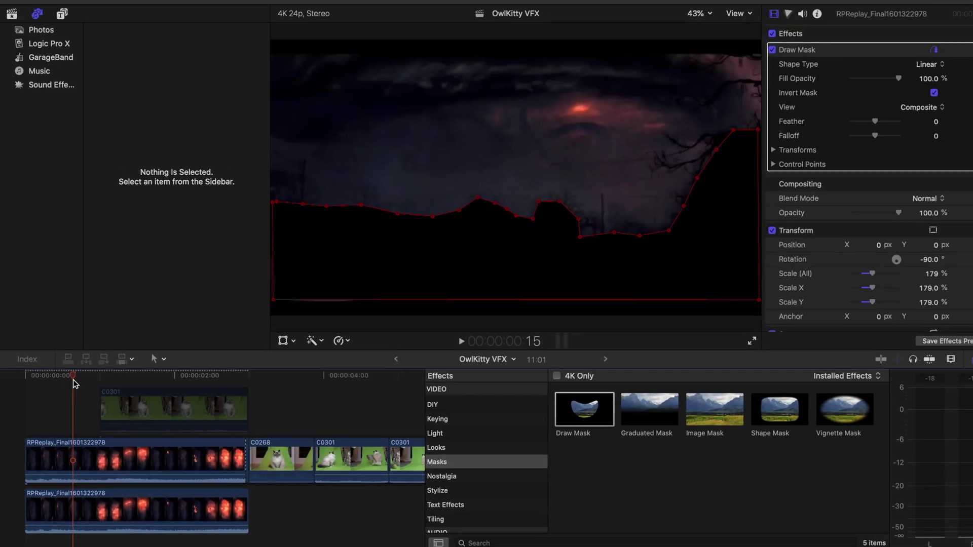
pyautogui.click(76, 513)
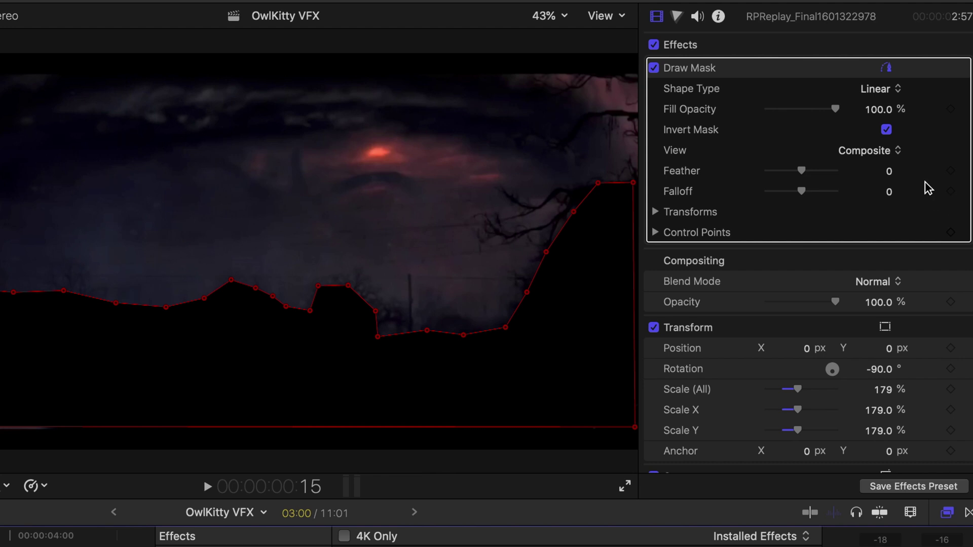
pyautogui.click(887, 130)
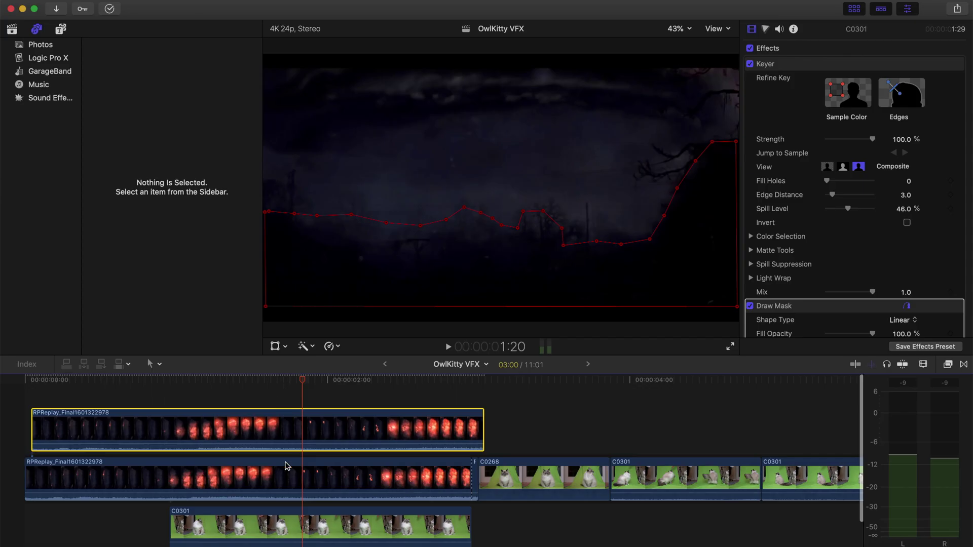
# Stack cat clip C0301 above the background, apply Keyer, and move the cat up-left into the glow.
pyautogui.moveTo(306, 517); pyautogui.dragTo(305, 416)
pyautogui.press('super+alt+v')
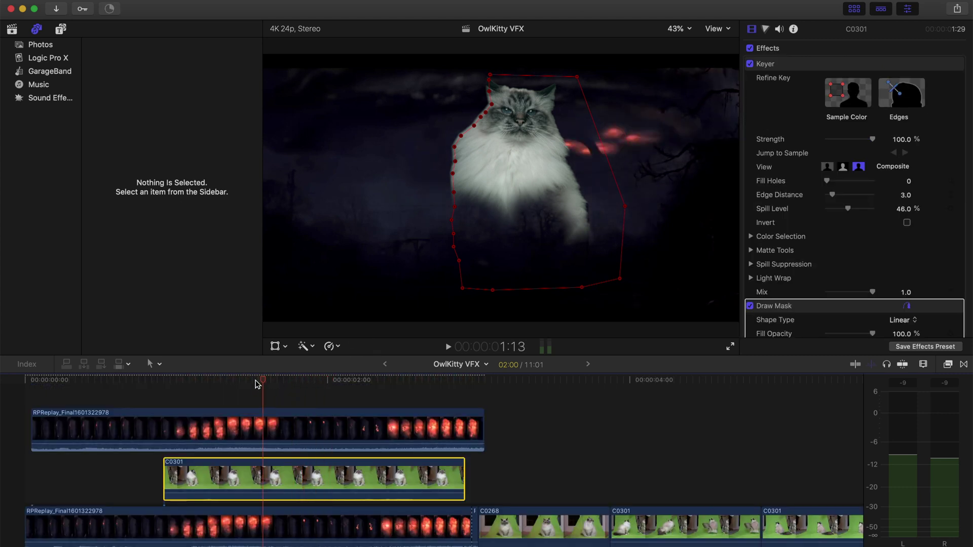
pyautogui.hotkey('shift', 't')
pyautogui.moveTo(555, 197); pyautogui.dragTo(517, 229)
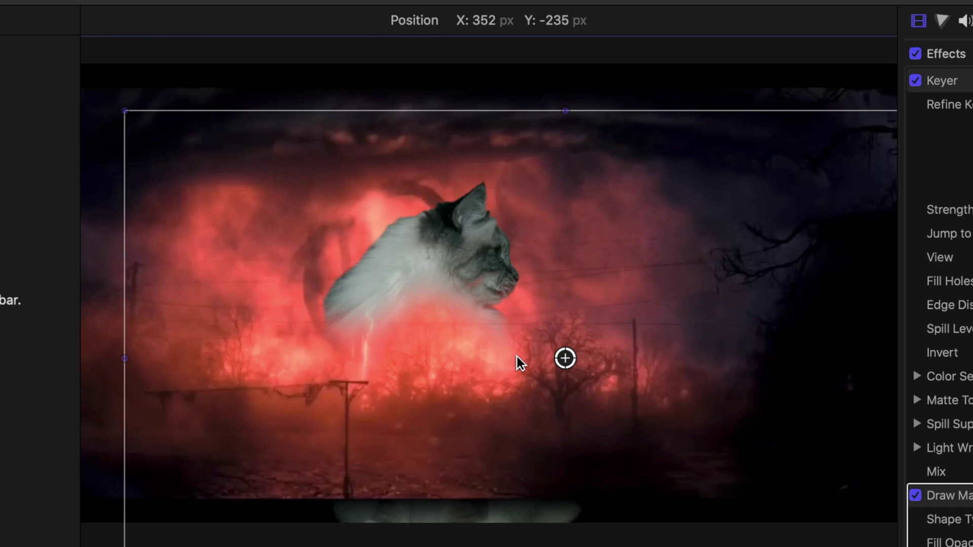
pyautogui.moveTo(517, 357); pyautogui.dragTo(473, 320)
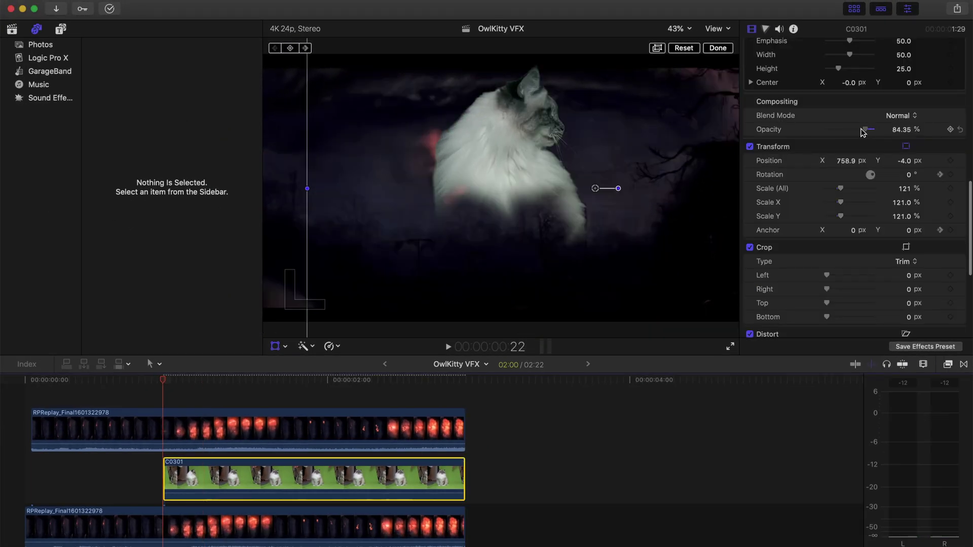
# Keyframe the cat's opacity from 0% at the fade start up to full opacity.
pyautogui.moveTo(863, 132); pyautogui.dragTo(836, 133)
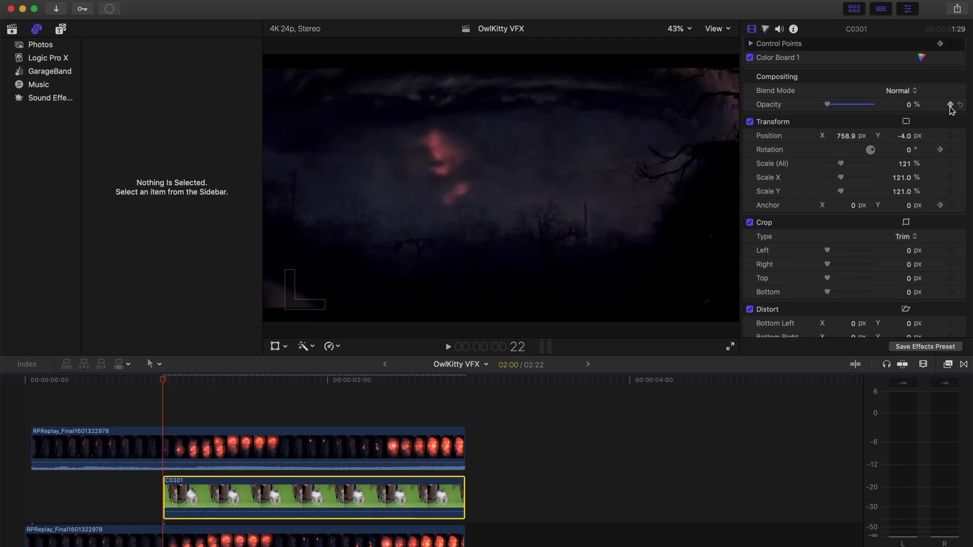
pyautogui.moveTo(834, 102); pyautogui.dragTo(866, 104)
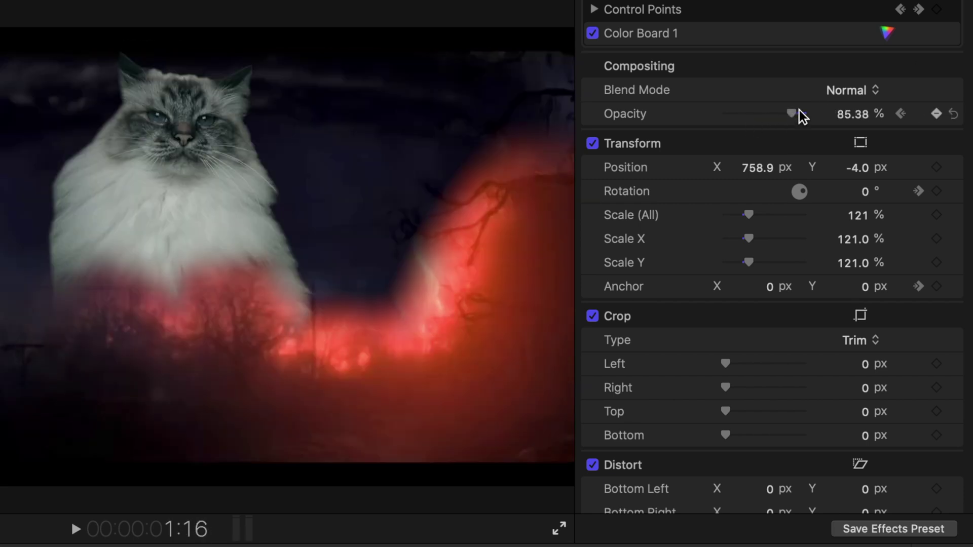
pyautogui.moveTo(799, 112); pyautogui.dragTo(667, 115)
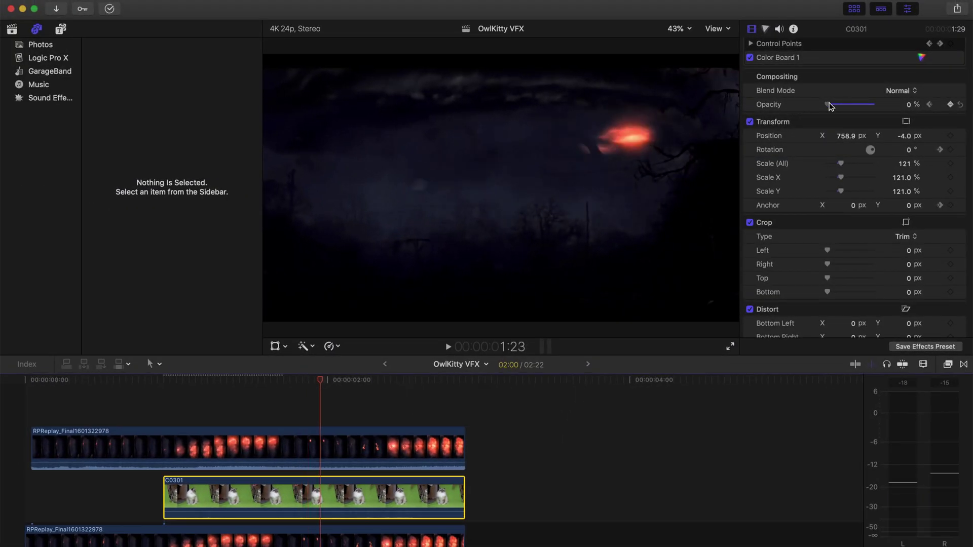
pyautogui.moveTo(829, 105); pyautogui.dragTo(907, 110)
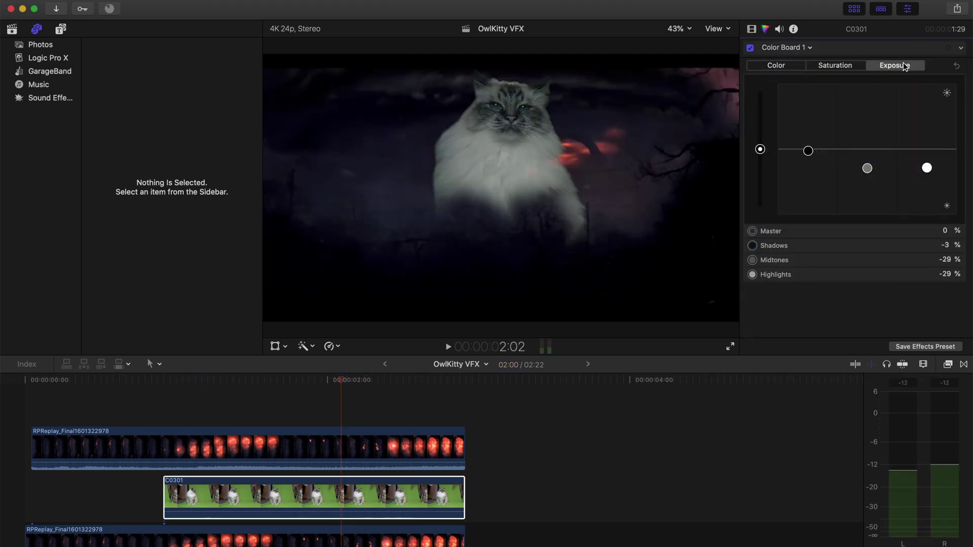
# Lower the cat's shadow, midtone and highlight exposure, then shift the shadows' hue toward blue.
pyautogui.moveTo(808, 148); pyautogui.dragTo(804, 172)
pyautogui.moveTo(867, 165)
pyautogui.mouseDown()
pyautogui.moveTo(871, 143)
pyautogui.moveTo(871, 165)
pyautogui.mouseUp()
pyautogui.moveTo(931, 171); pyautogui.dragTo(932, 180)
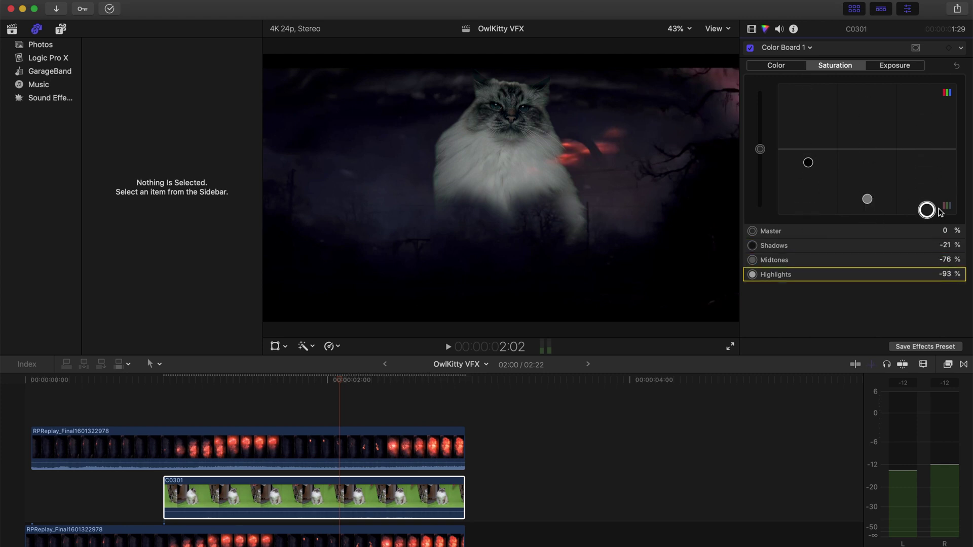
pyautogui.press('ctrl+super+c')
pyautogui.moveTo(855, 137); pyautogui.dragTo(905, 149)
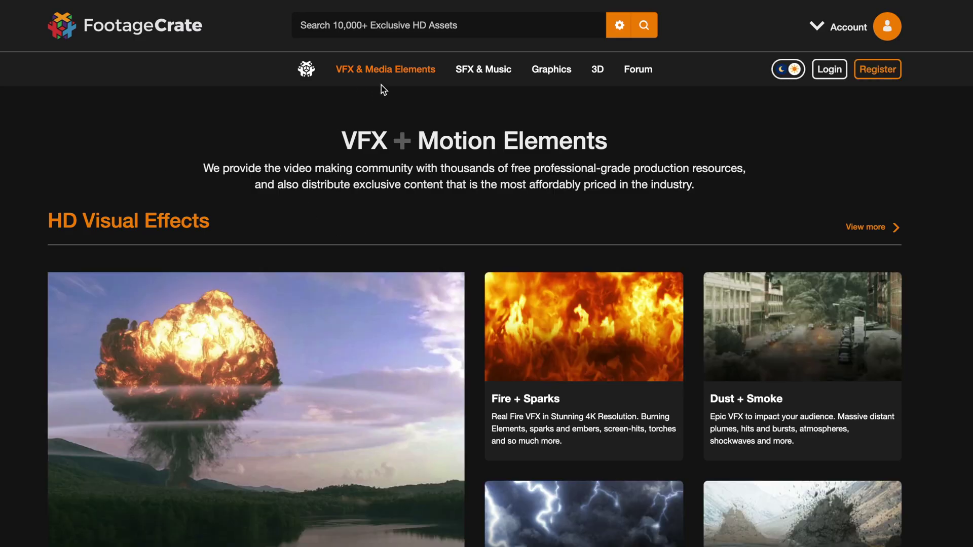
# Search the FootageCrate library for 'smoke'.
pyautogui.click(362, 30)
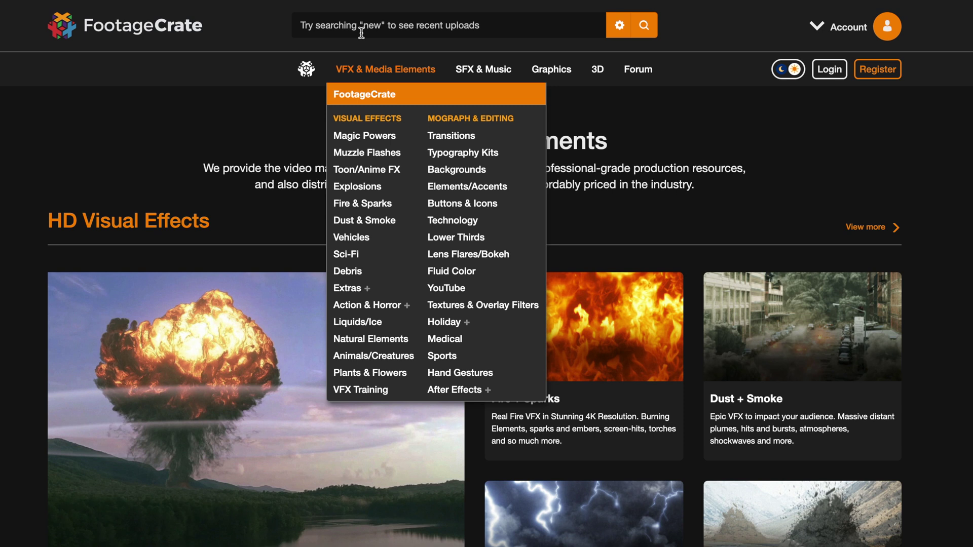
pyautogui.write('smoke')
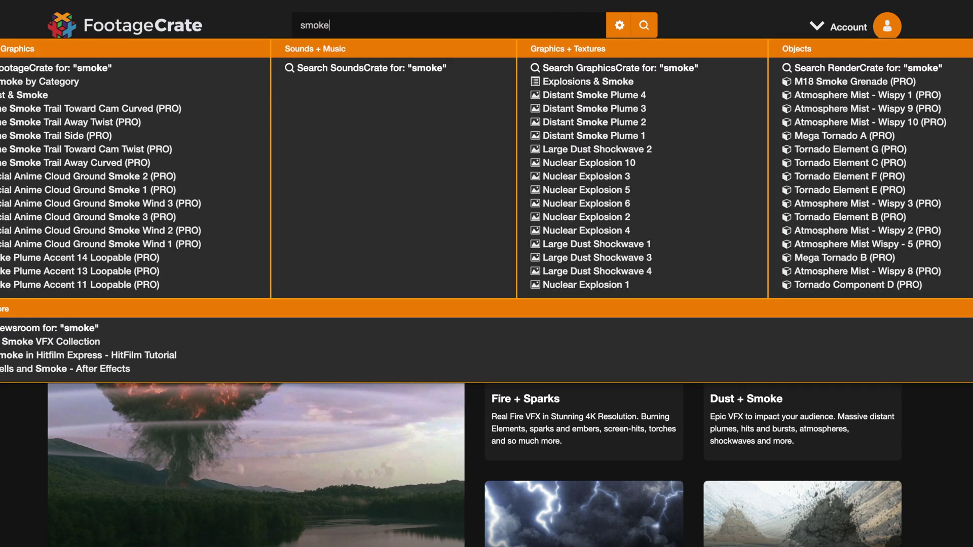
pyautogui.press('Return')
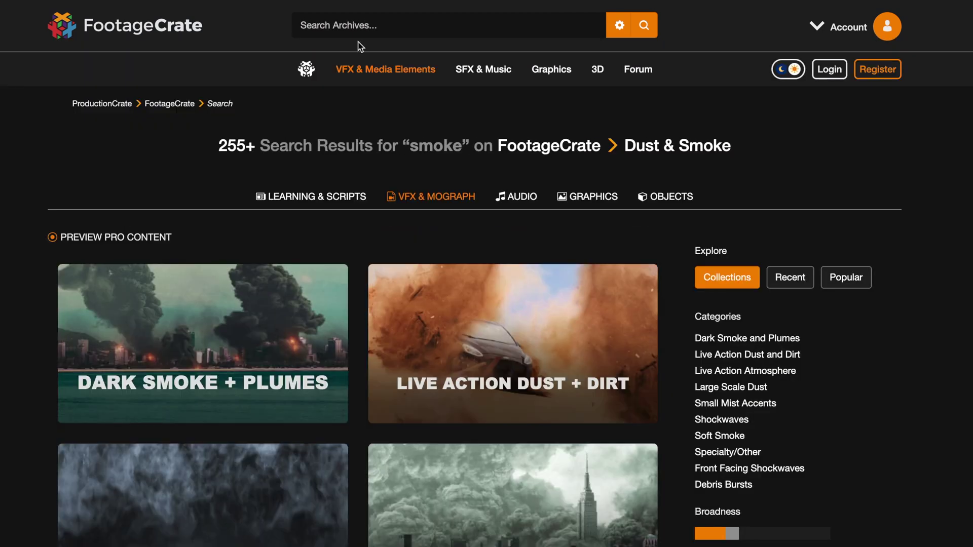
# Open the Live-Action Atmosphere collection and download Smokey Atmosphere 1 in HD 1920x1080.
pyautogui.scroll(-3, 201, 327)
pyautogui.scroll(1, 201, 327)
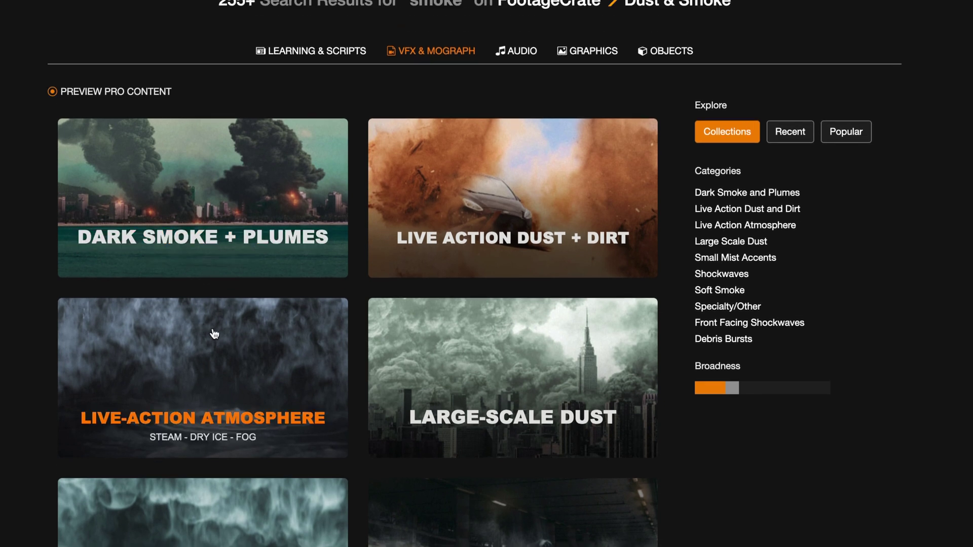
pyautogui.scroll(-2, 215, 341)
pyautogui.click(223, 290)
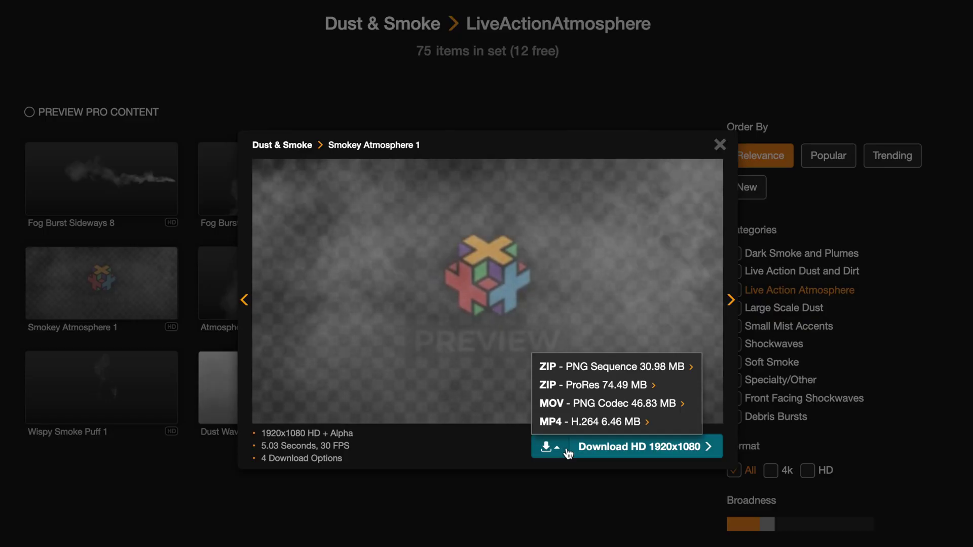
pyautogui.click(582, 424)
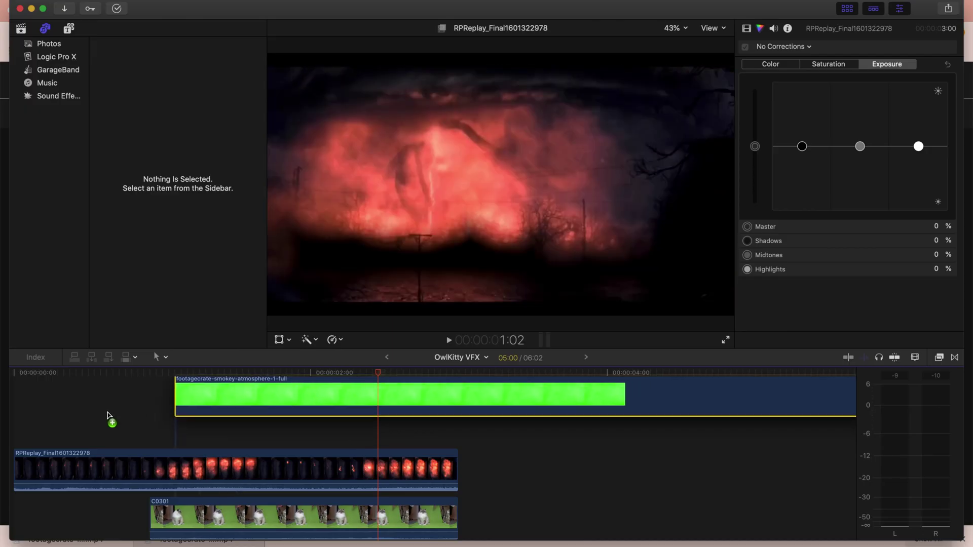
# Apply the Keyer effect to the green smoke clip.
pyautogui.click(220, 426)
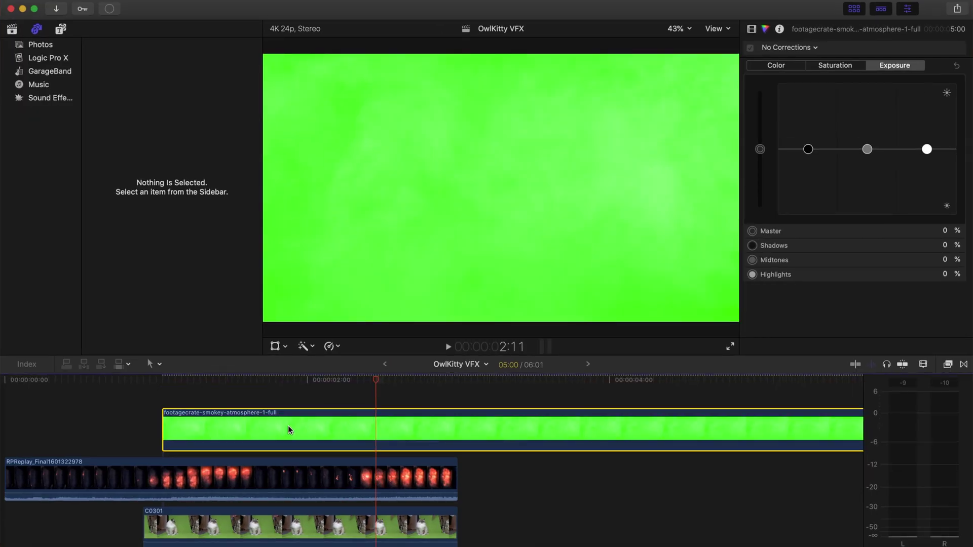
pyautogui.click(949, 364)
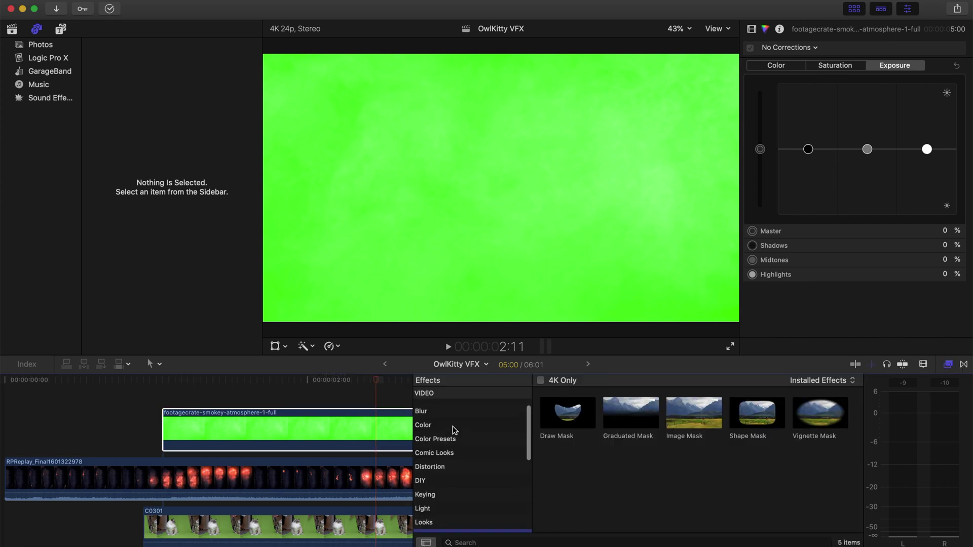
pyautogui.scroll(-3, 455, 430)
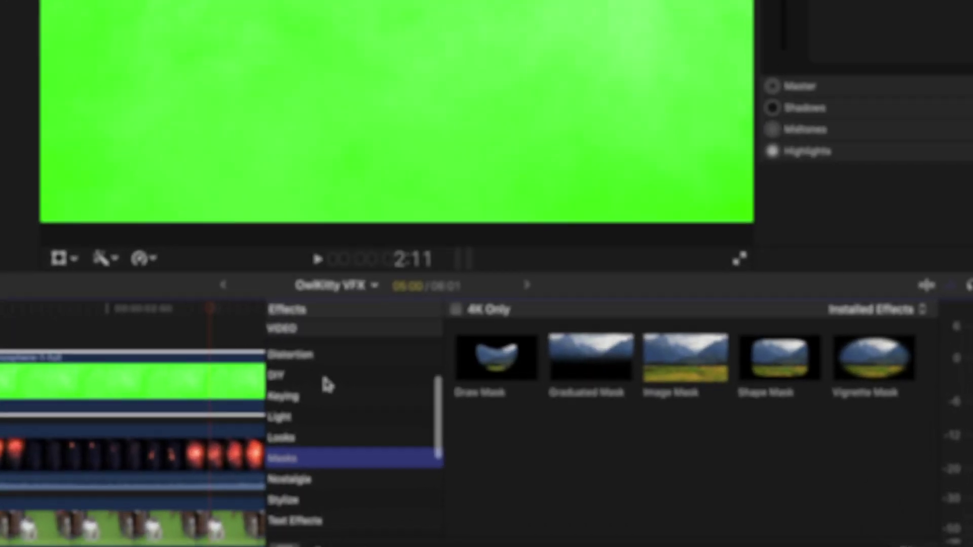
pyautogui.click(455, 434)
pyautogui.moveTo(472, 355); pyautogui.dragTo(81, 362)
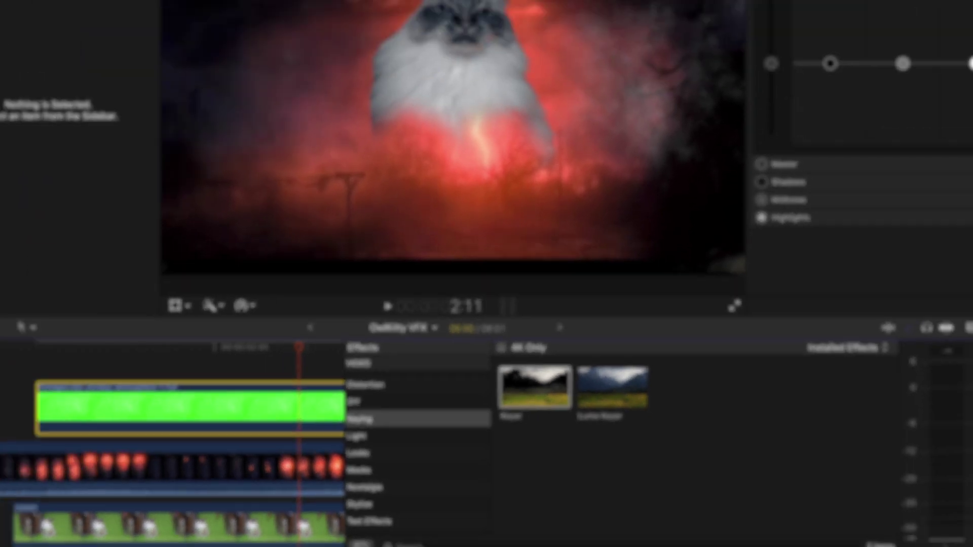
# Move the smoke clip earlier beneath the lightning clip and scale it up to 137%.
pyautogui.press('super+5')
pyautogui.moveTo(299, 474); pyautogui.dragTo(51, 446)
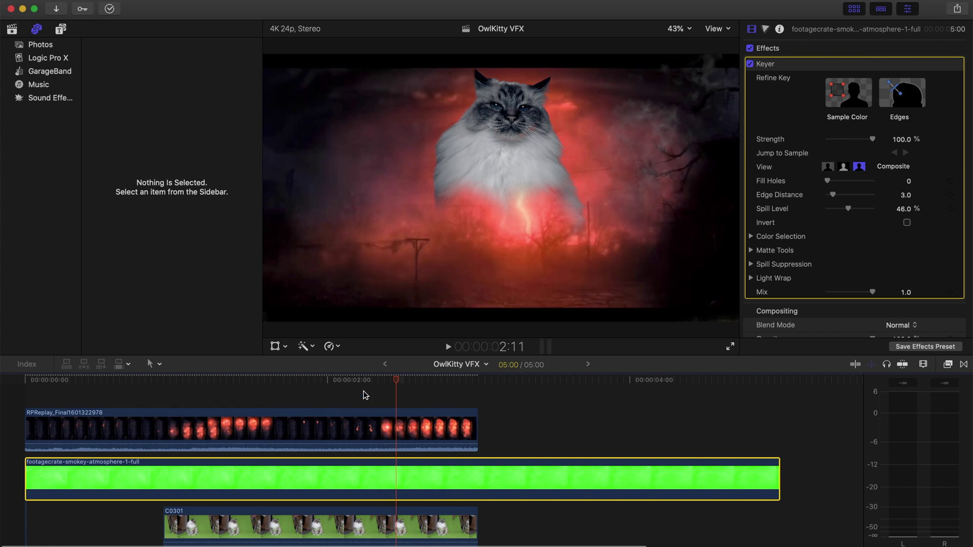
pyautogui.hotkey('shift', 't')
pyautogui.moveTo(324, 304); pyautogui.dragTo(333, 325)
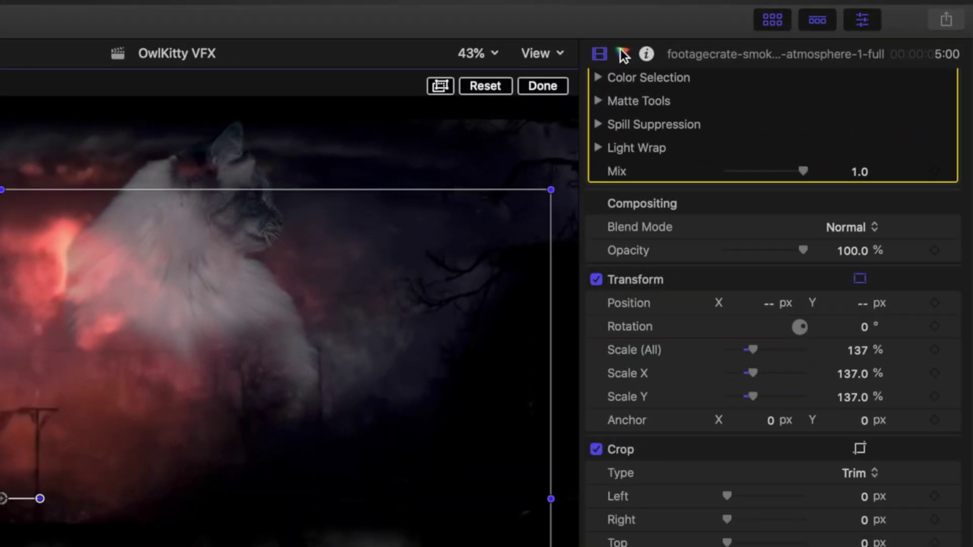
# Check the Color Board hue settings, then select the short opening piece of cat clip C0301.
pyautogui.click(765, 28)
pyautogui.click(649, 118)
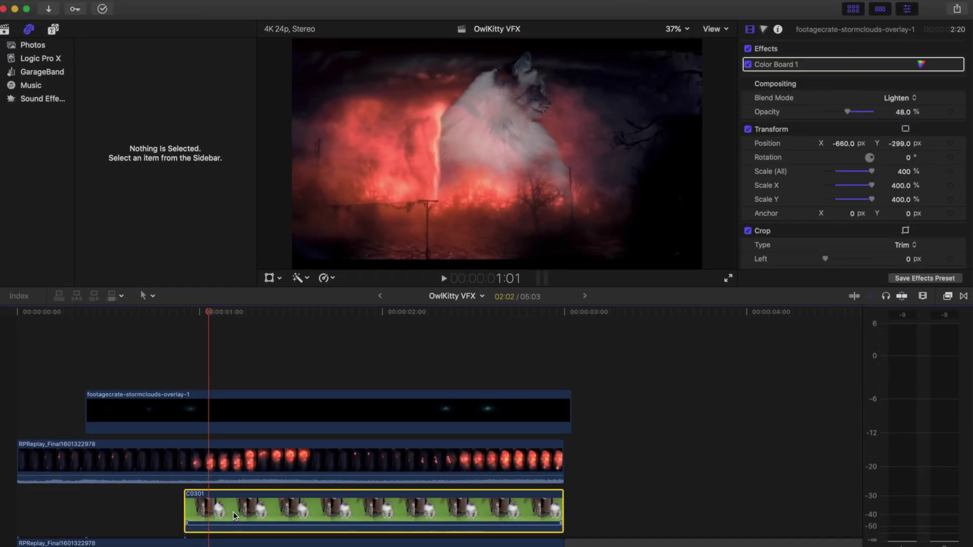
pyautogui.click(202, 507)
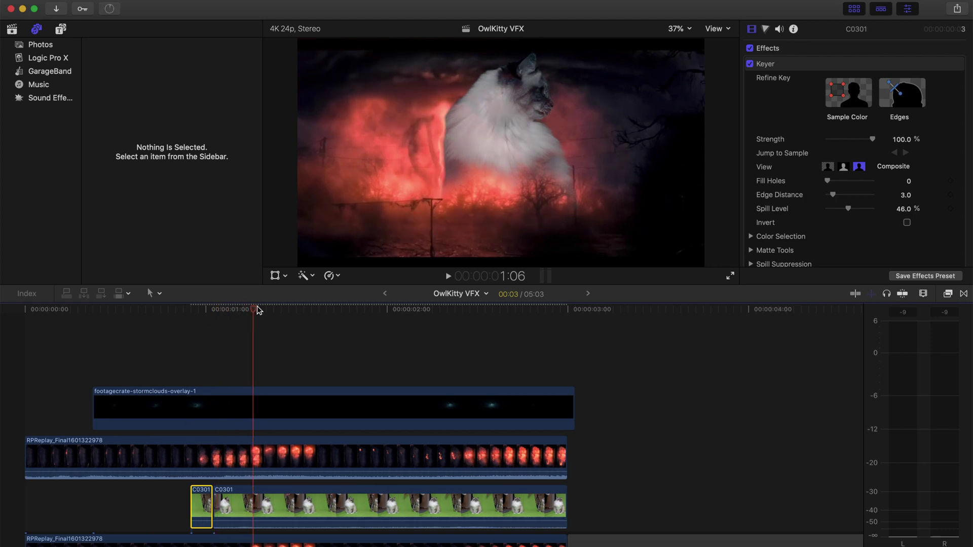
# Scrub through the shot and blade cat clip C0301 at each lighting change, including around 2:10.
pyautogui.moveTo(259, 310); pyautogui.dragTo(275, 327)
pyautogui.click(296, 504)
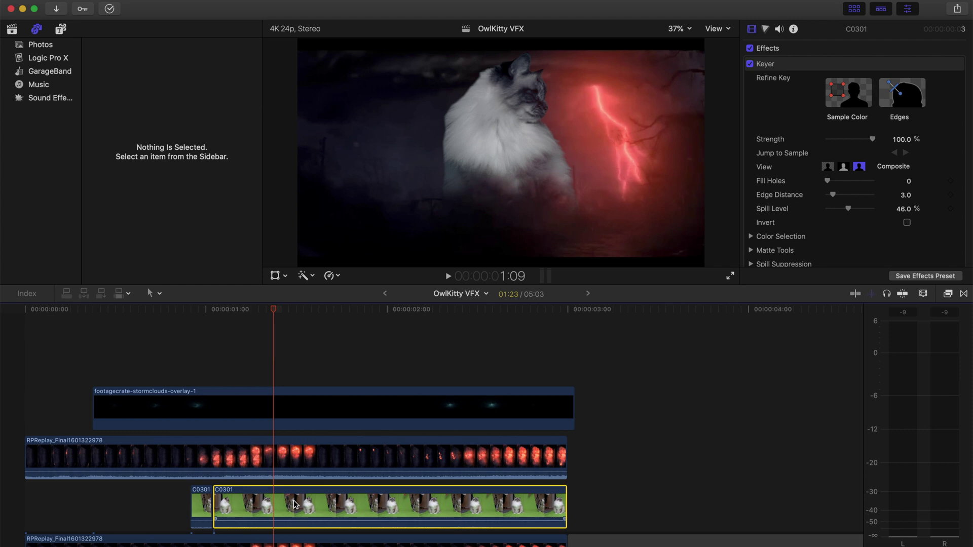
pyautogui.moveTo(278, 313); pyautogui.dragTo(462, 338)
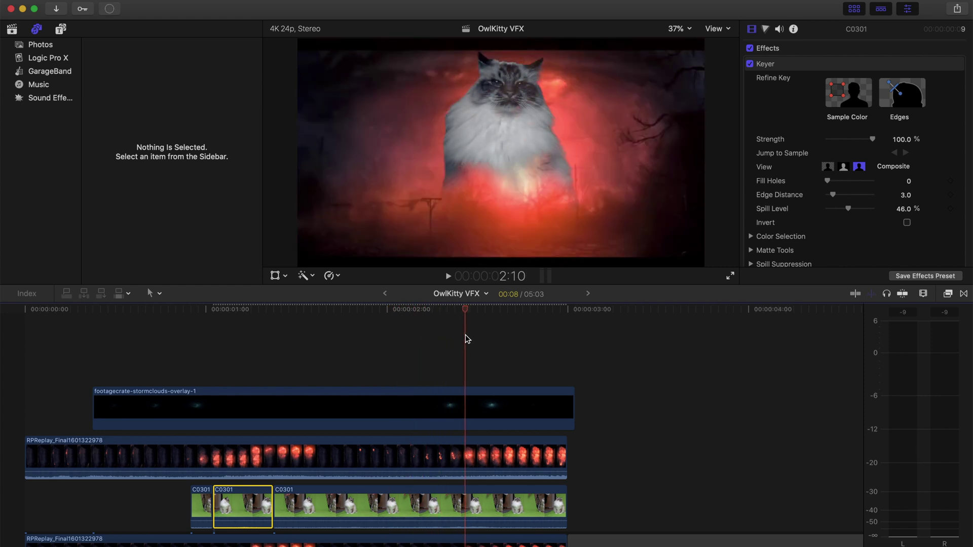
pyautogui.click(467, 497)
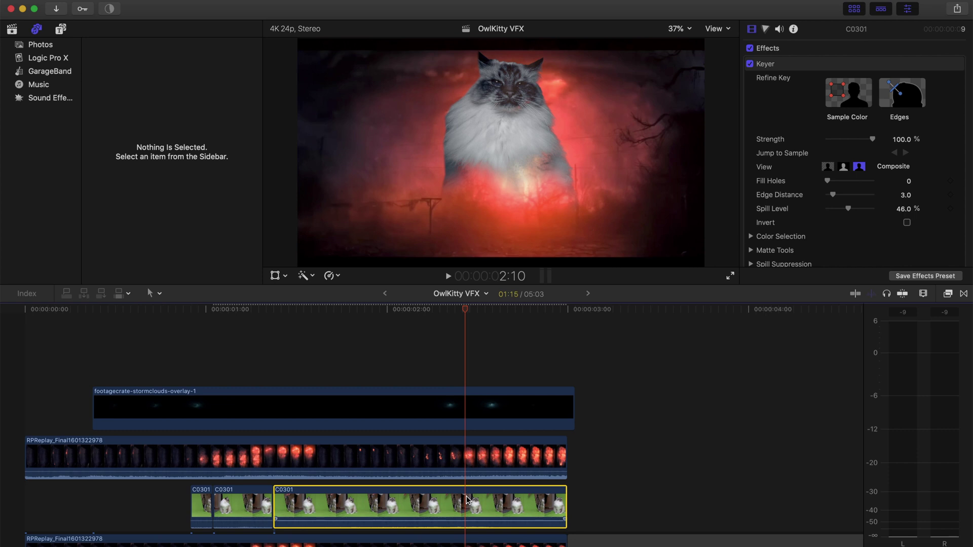
pyautogui.press('super+b')
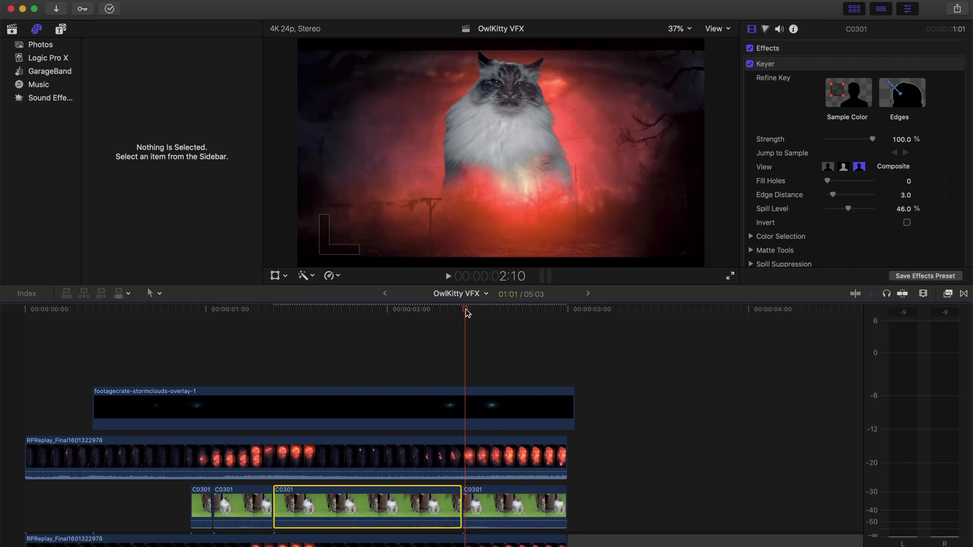
pyautogui.moveTo(467, 312); pyautogui.dragTo(543, 317)
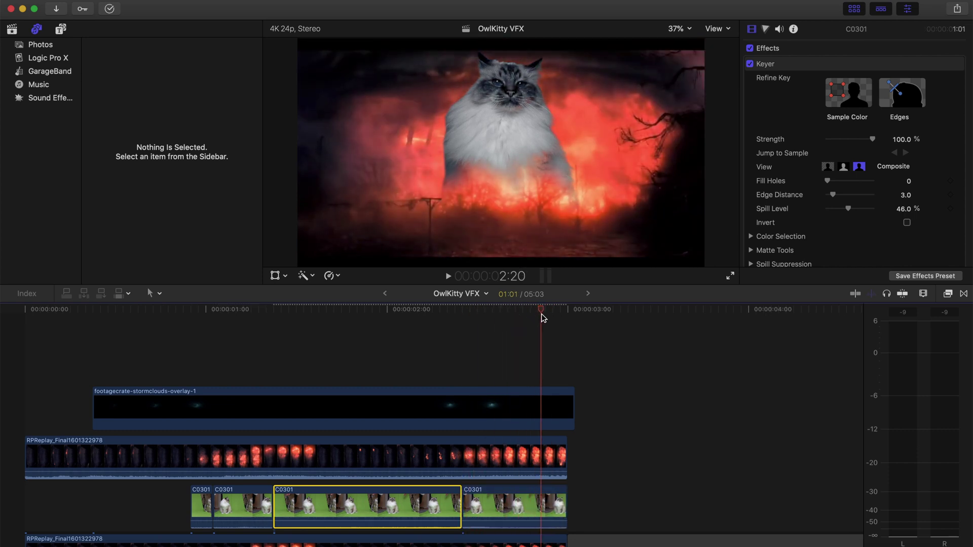
pyautogui.click(513, 506)
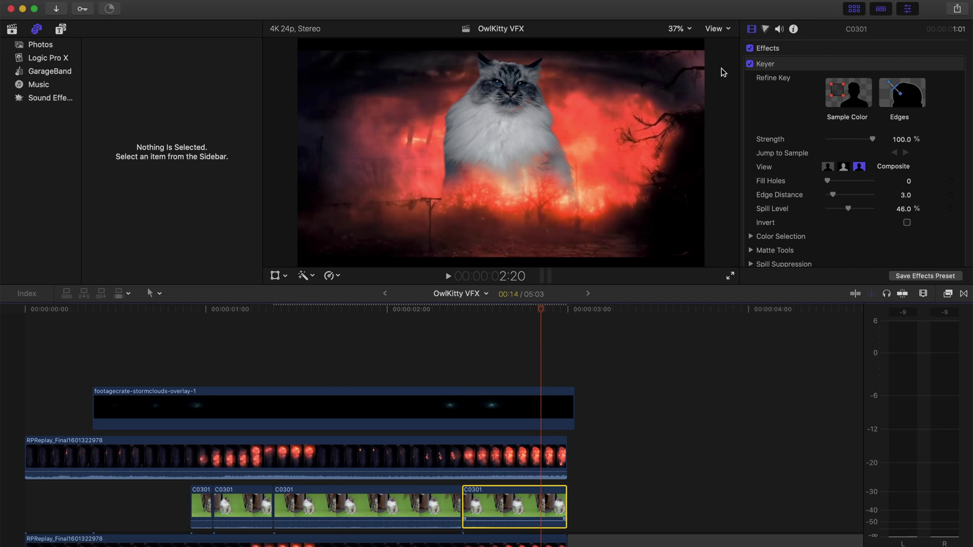